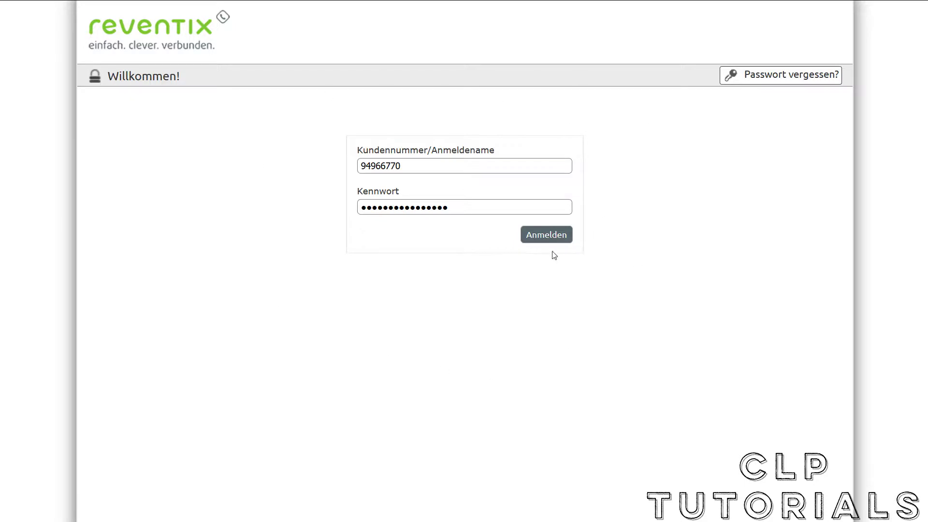
Log in to the reventix Web-Portal with the customer number and account password.
click(562, 232)
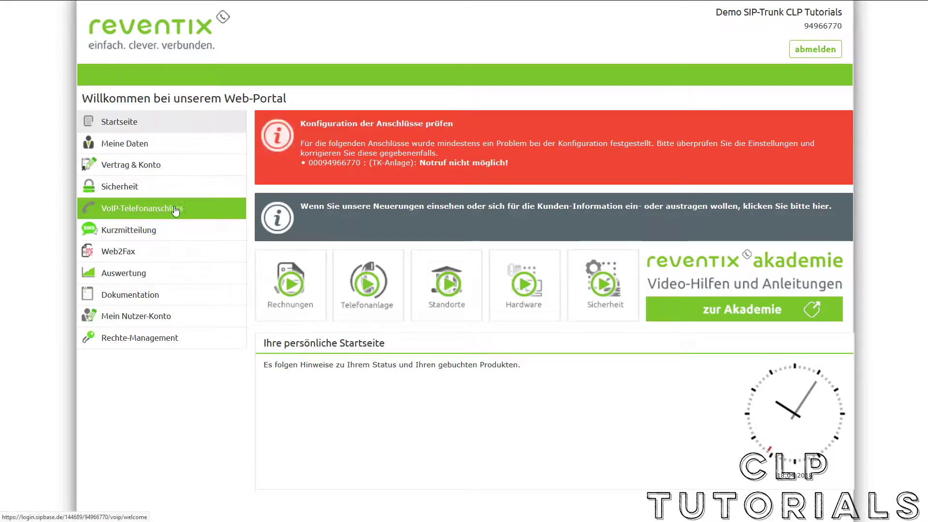
Go to VoIP-Telefonanschluss > Anschlüsse and open the TK-Anlage connection for editing.
click(207, 210)
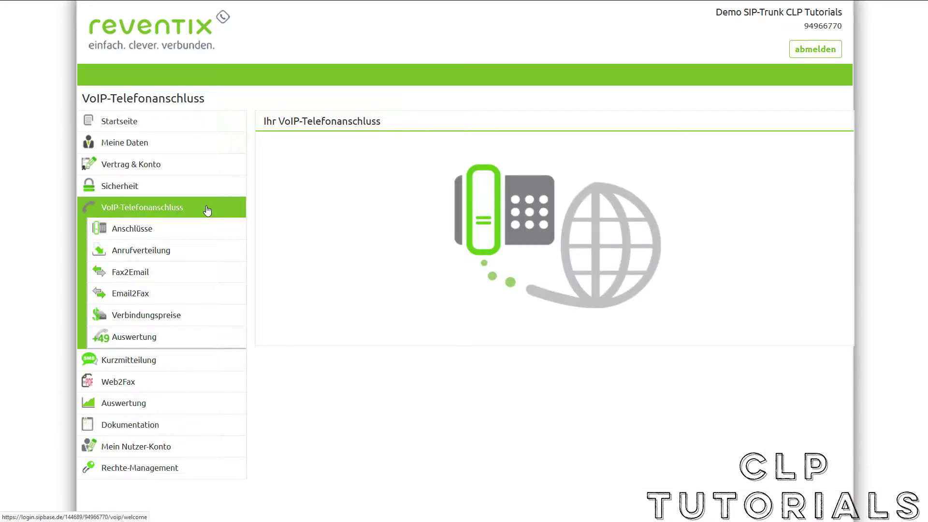
click(192, 236)
scroll(456, 331, down, 3)
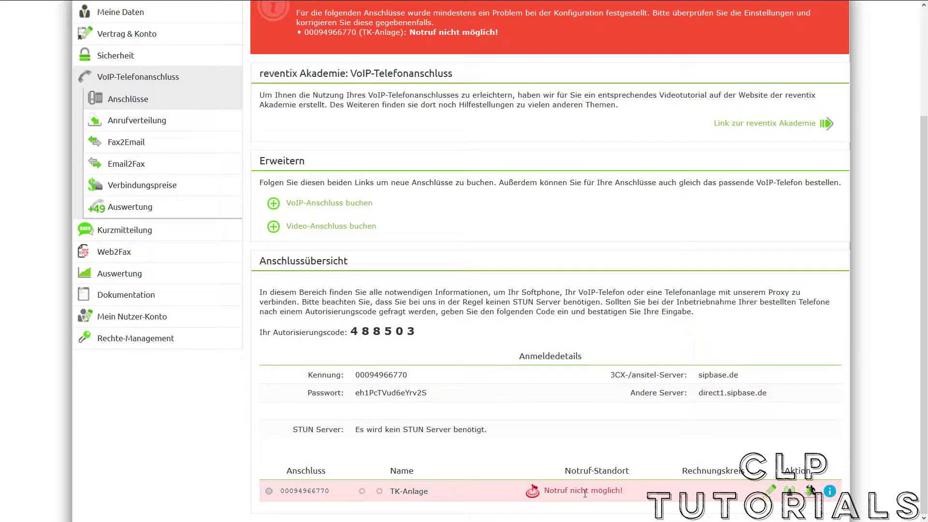
click(772, 493)
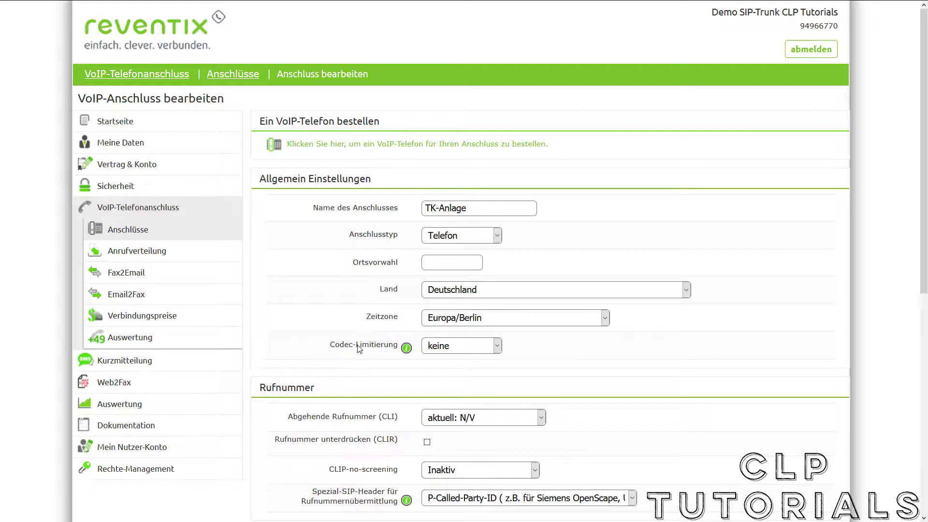
Try G.711 A-law as codec limitation, then leave Codec-Limitierung on keine.
click(459, 353)
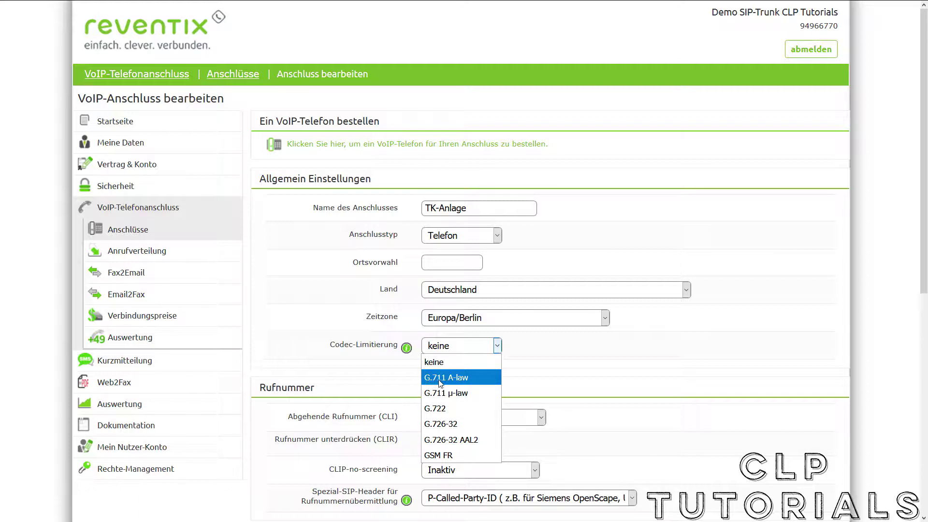
click(477, 383)
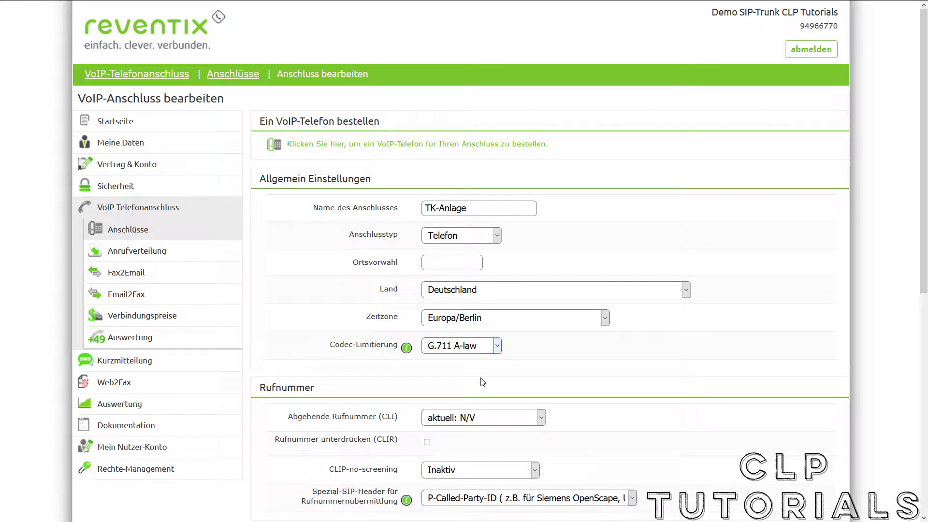
click(469, 347)
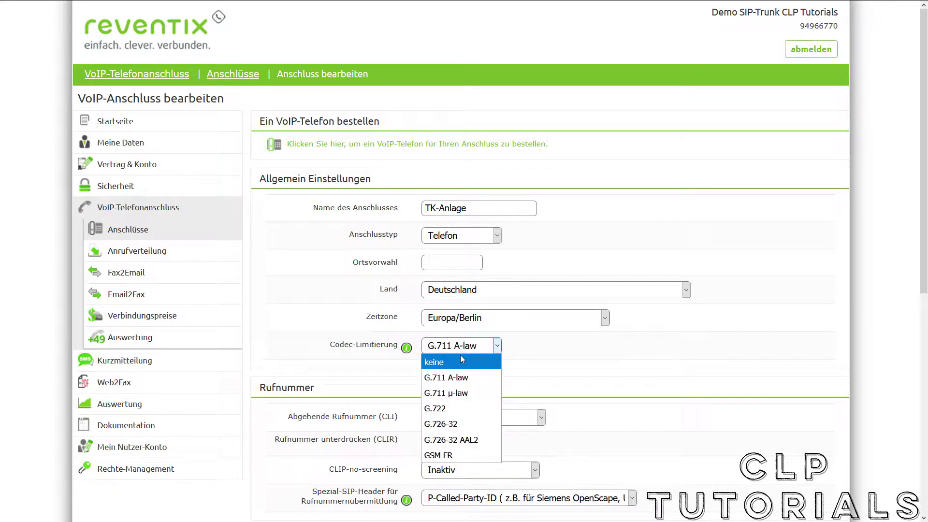
click(460, 356)
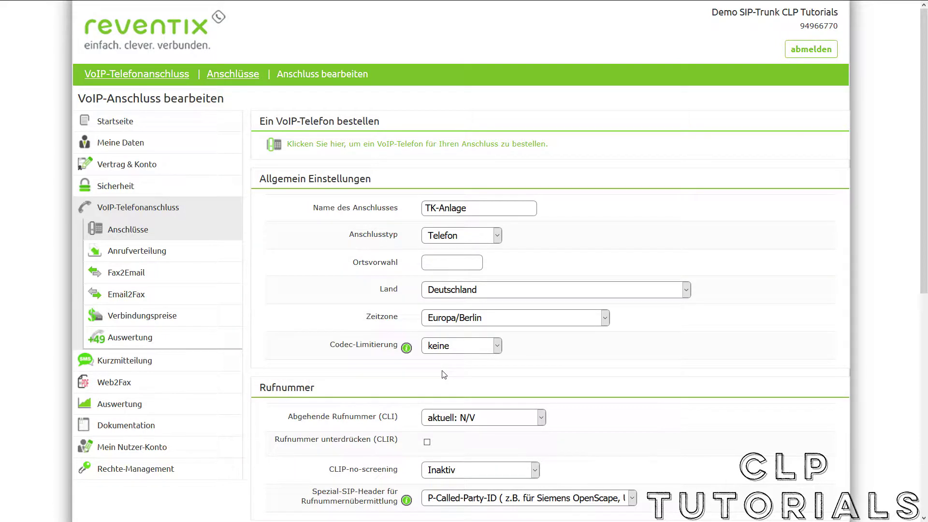
click(436, 349)
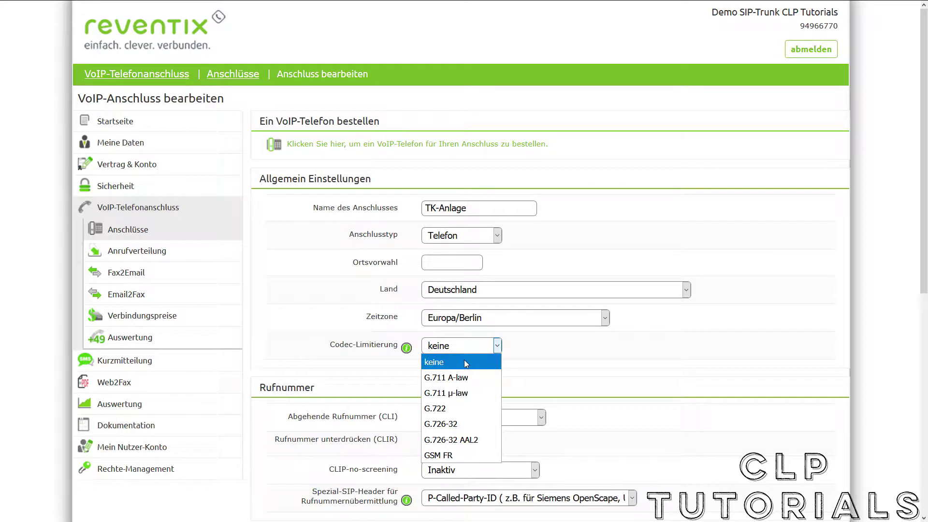
click(546, 357)
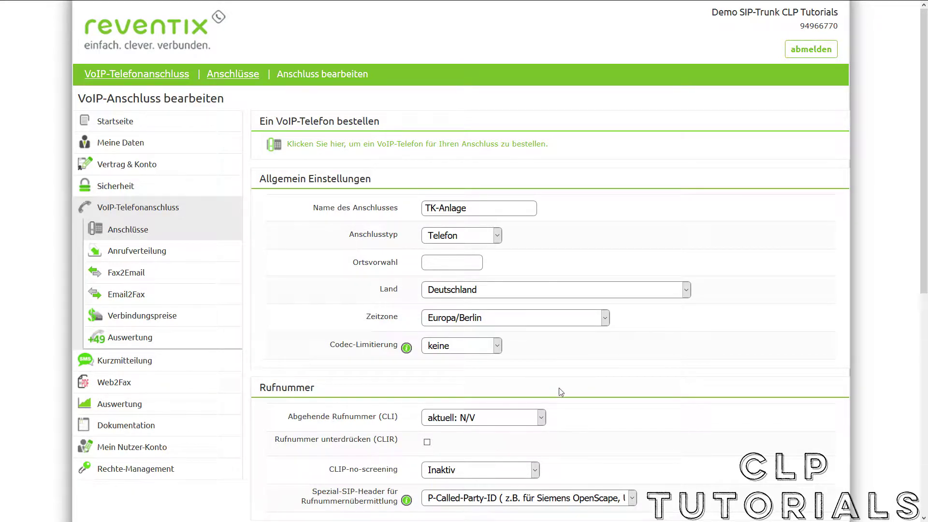
scroll(588, 387, down, 3)
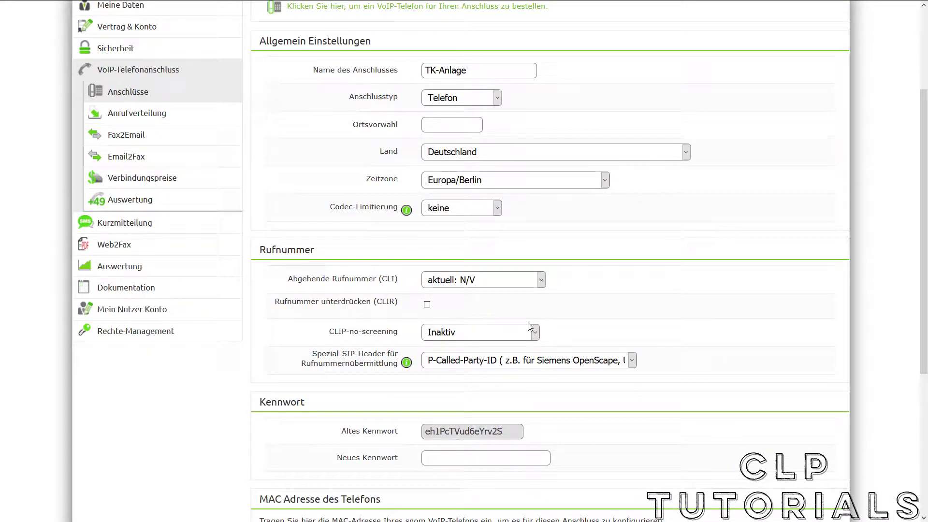
click(503, 284)
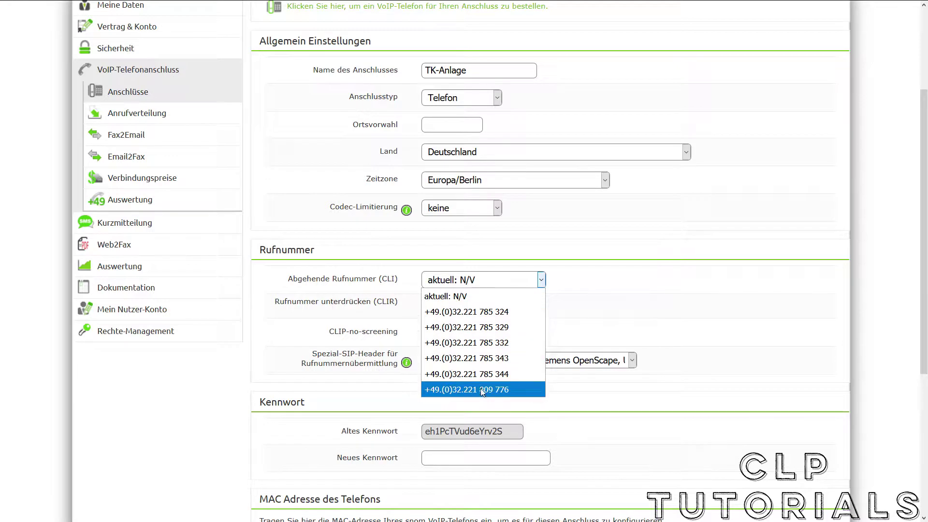
click(591, 296)
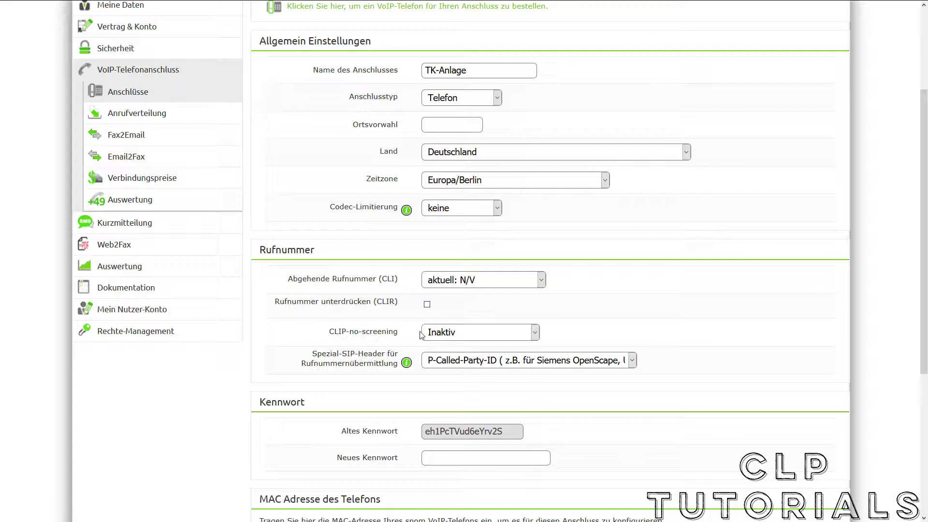
click(453, 334)
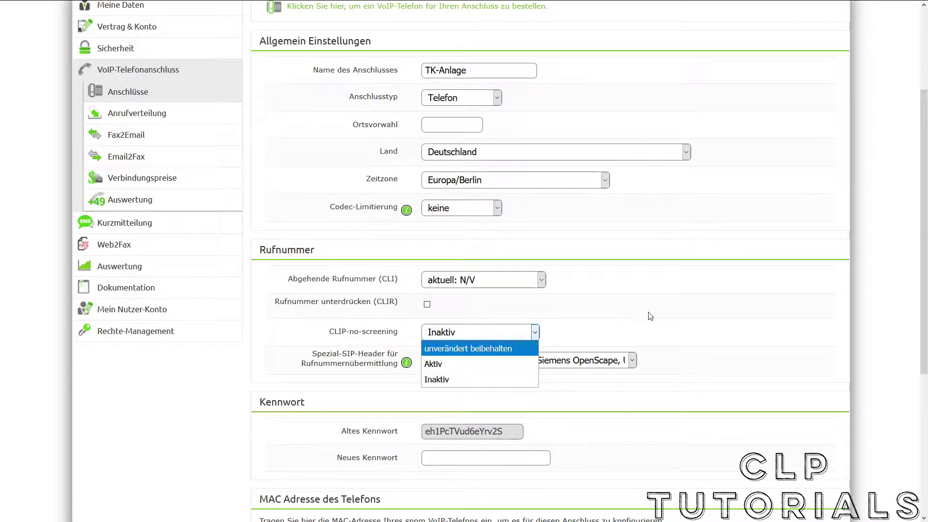
click(483, 380)
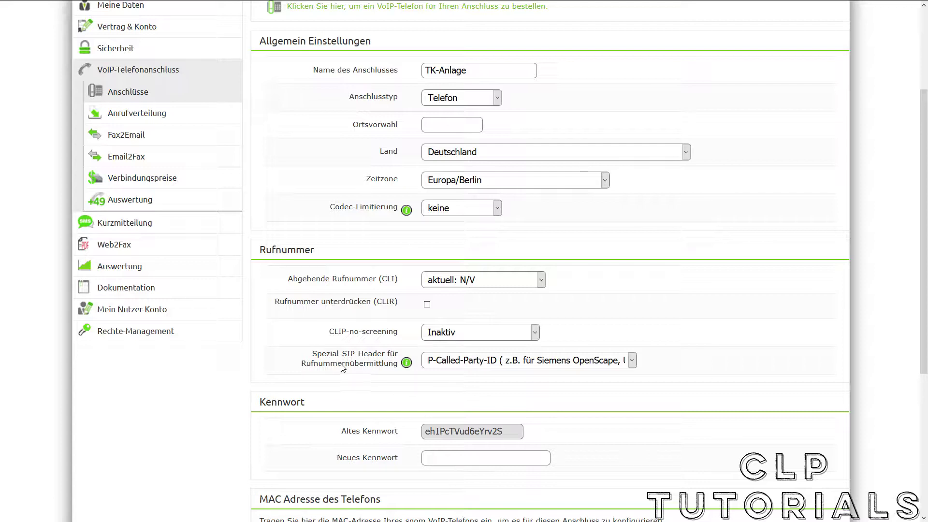
click(470, 365)
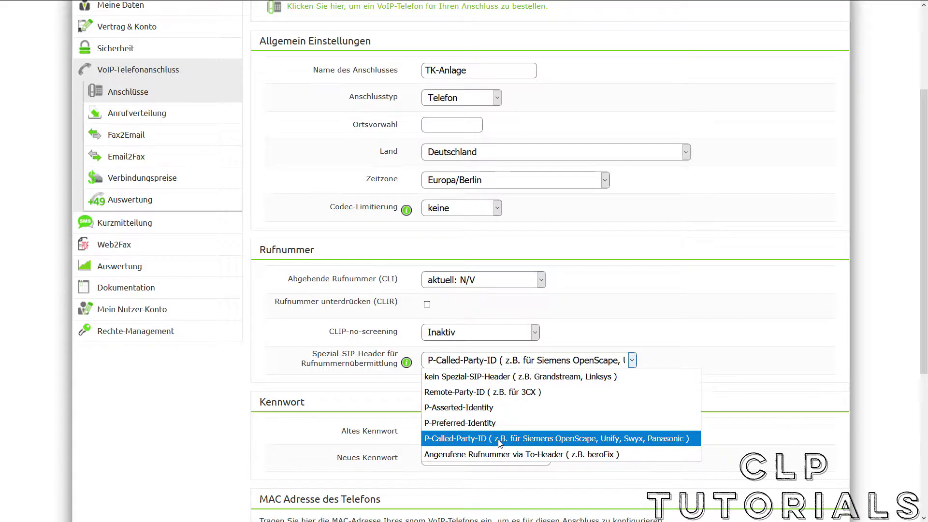
click(498, 441)
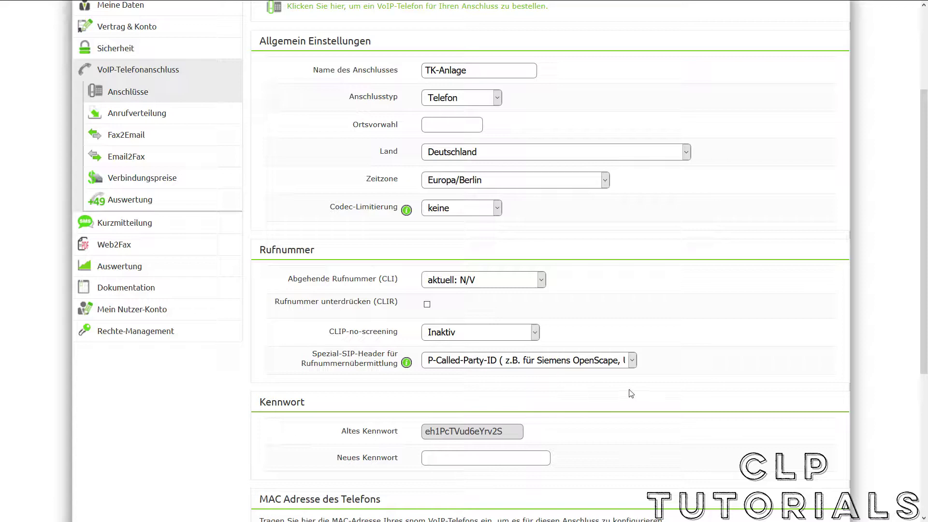
Scroll to the bottom of the TK-Anlage edit page and save it with Speichern.
middle_click(665, 349)
click(694, 456)
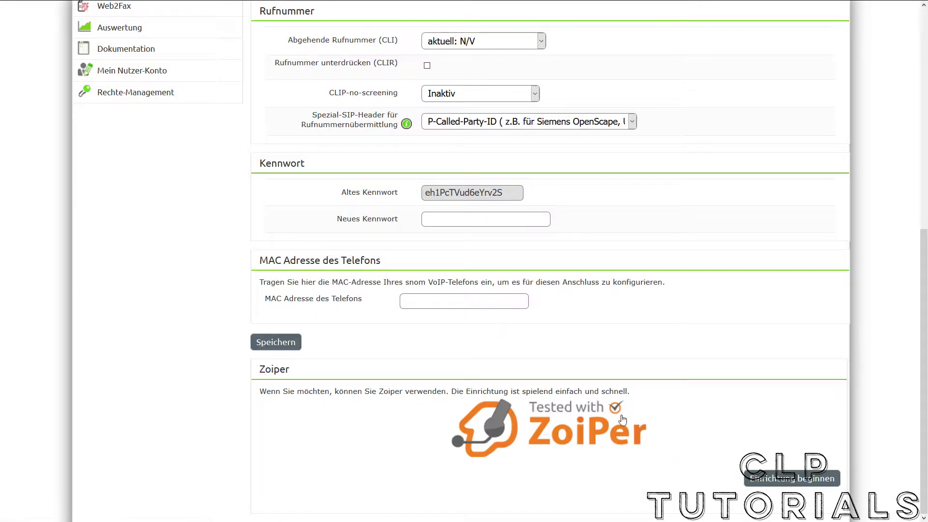
click(277, 343)
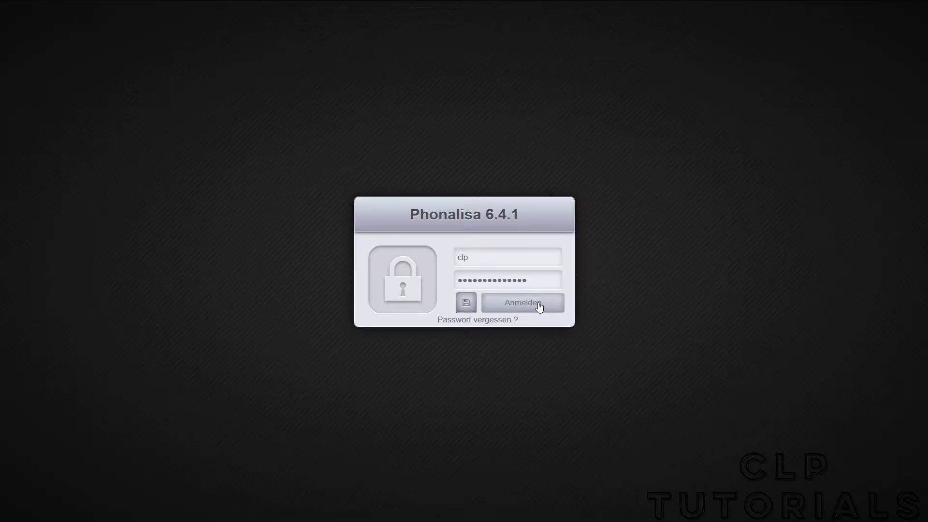
Log in to Phonalisa and start a new gateway from Routing's Gateways list.
click(486, 306)
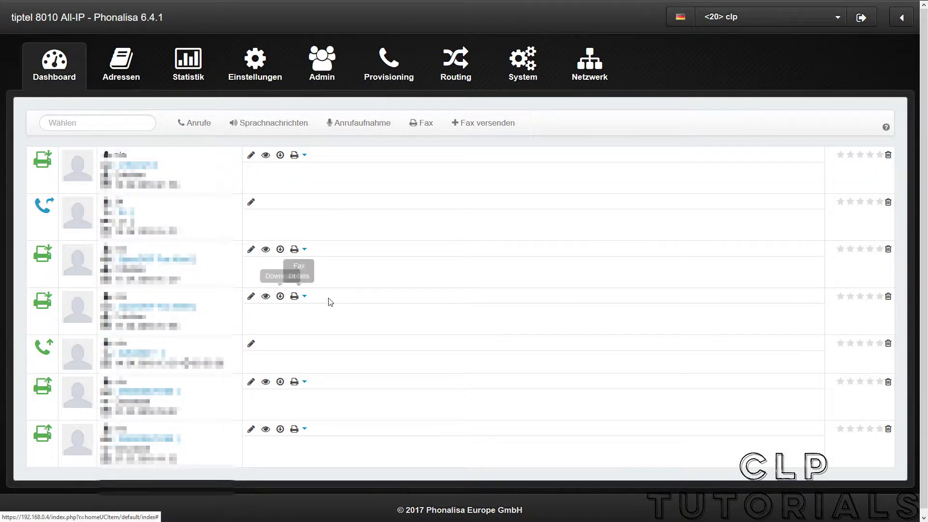
click(451, 62)
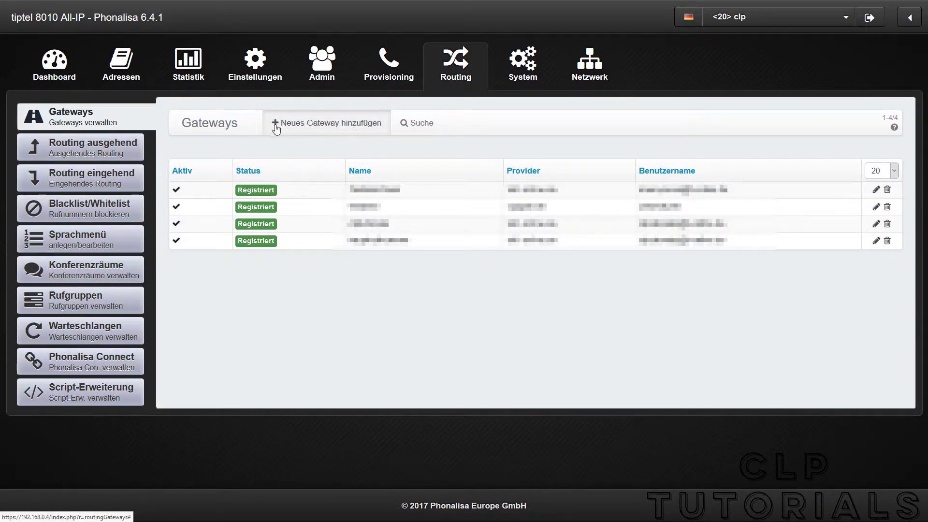
click(366, 125)
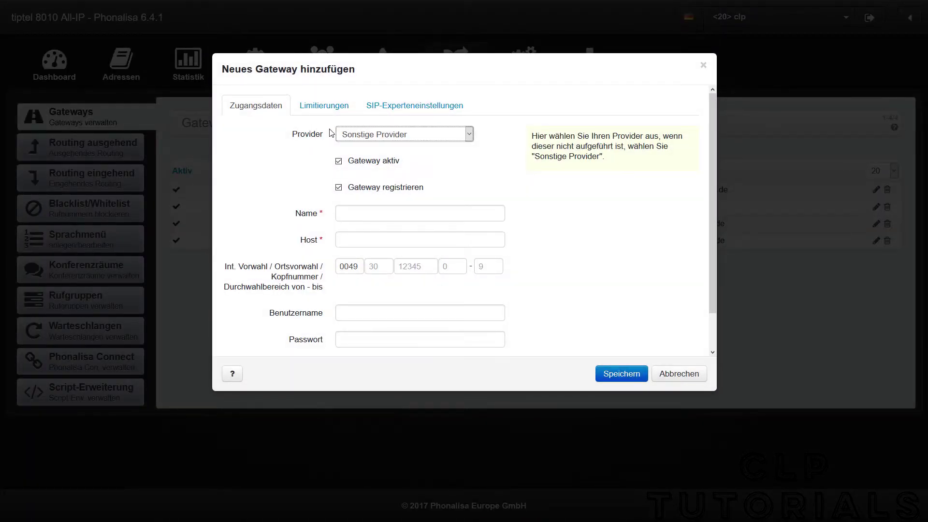
Choose provider reventix SIPbase - SIP-Trunk, name it reventix, and enter the SIP username and password.
click(387, 134)
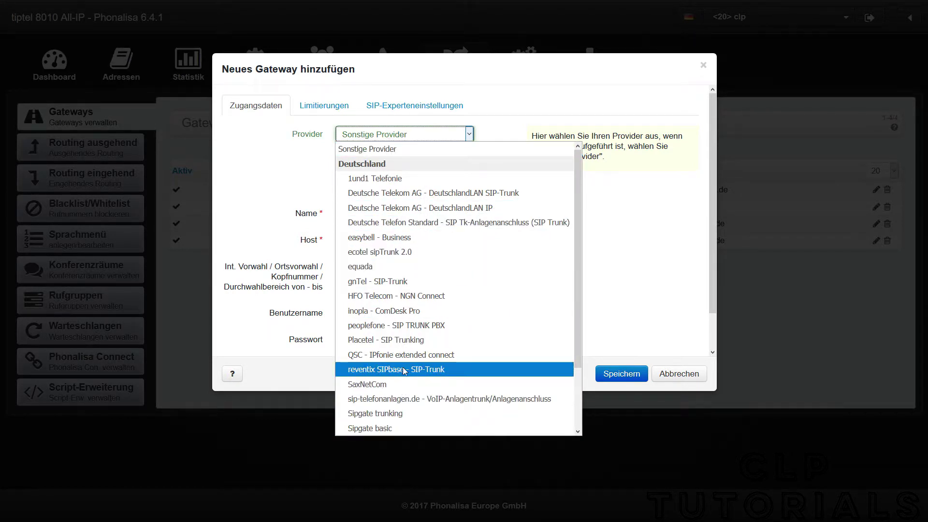
click(484, 370)
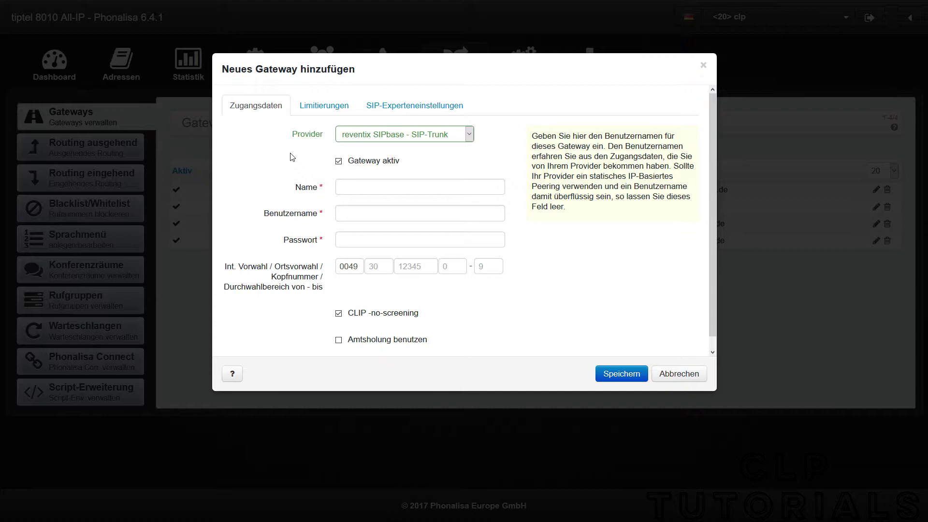
click(364, 185)
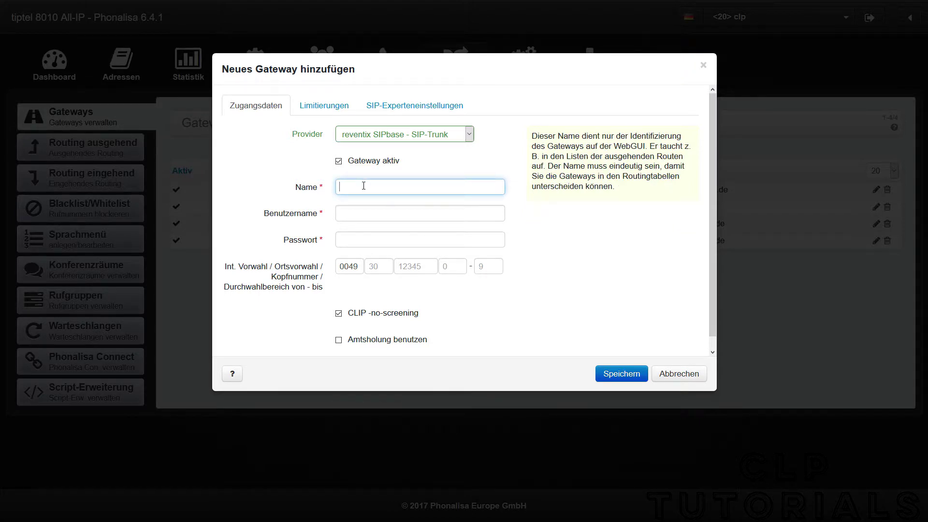
text(reventix)
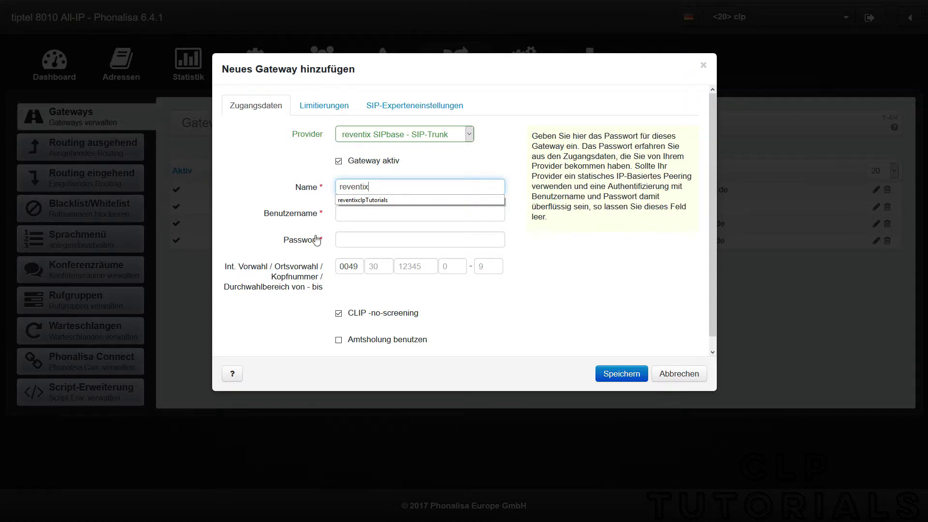
click(314, 216)
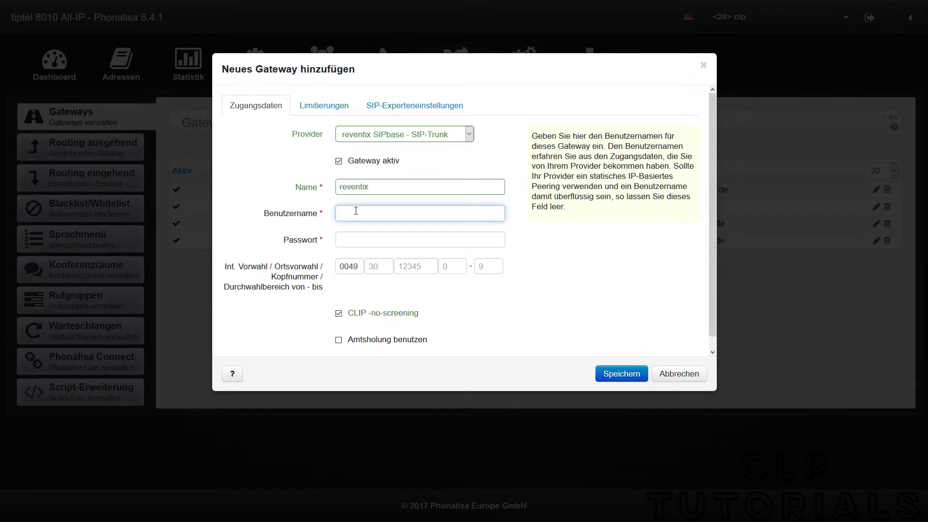
click(411, 240)
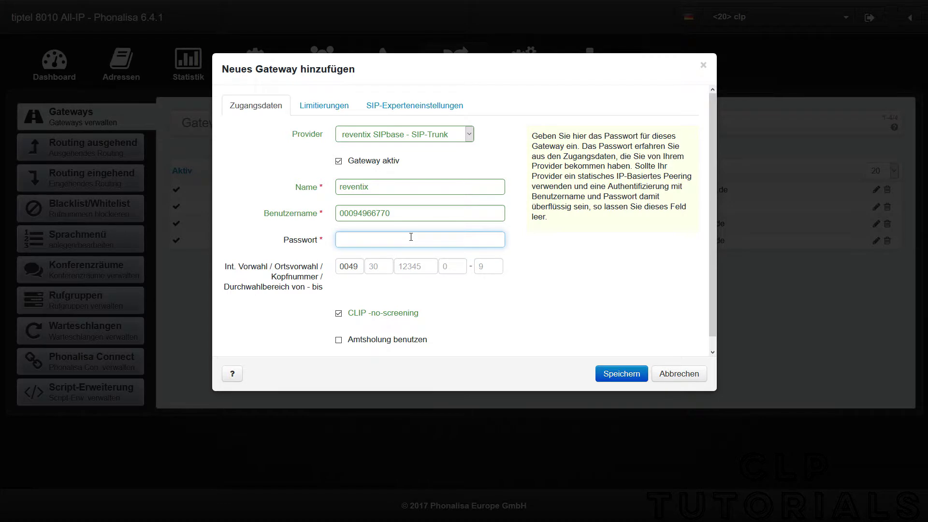
key(ctrl+v)
click(349, 293)
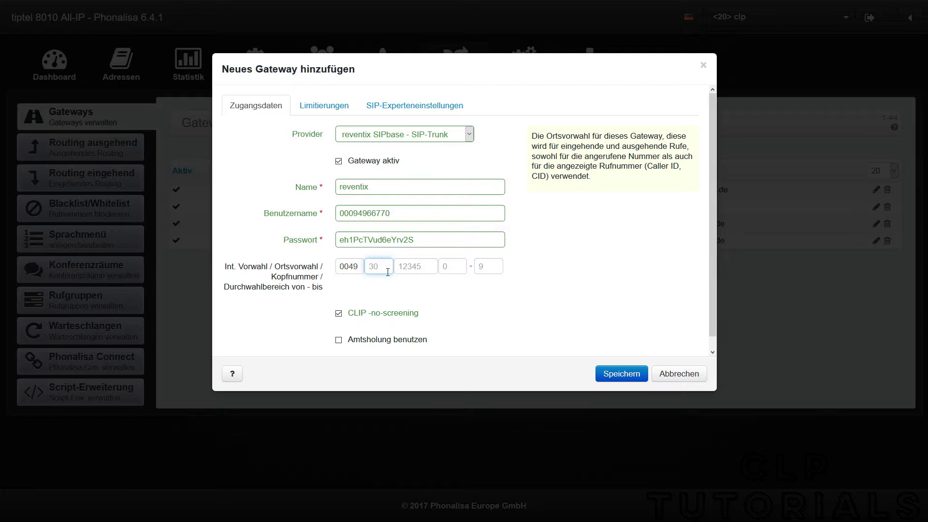
text(32)
click(419, 264)
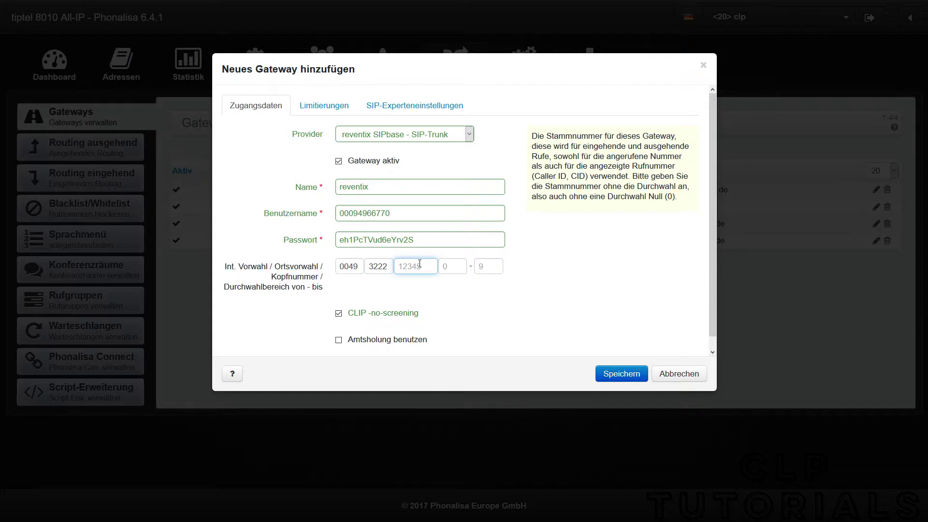
click(420, 263)
click(404, 308)
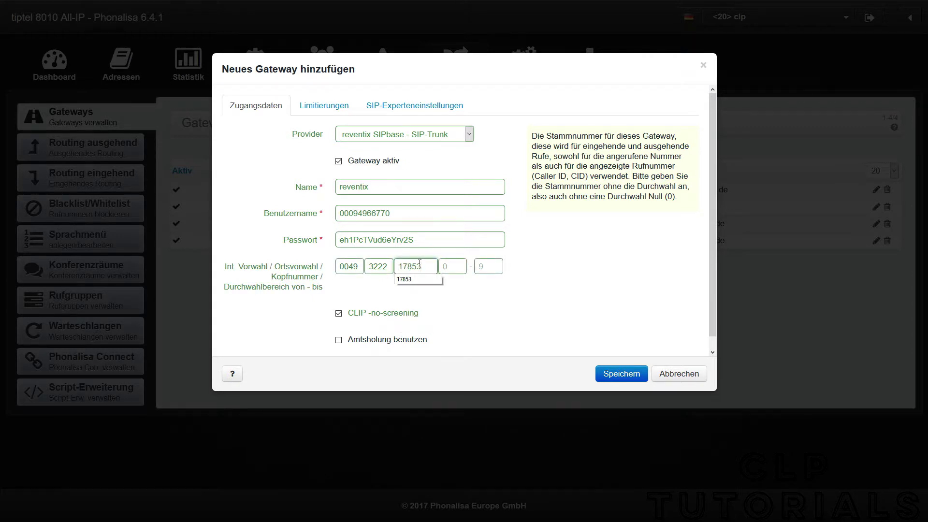
click(456, 264)
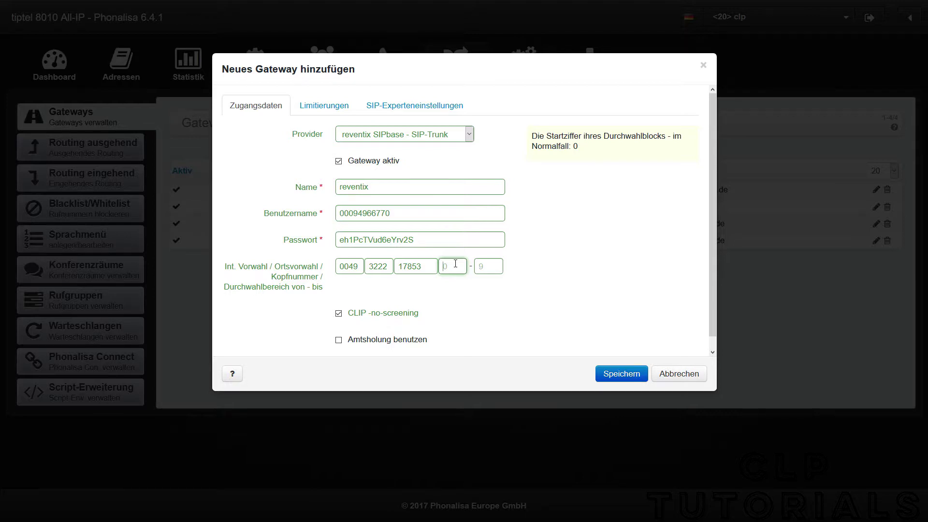
Remove the mistyped 24 from the extension range end field.
key(Tab)
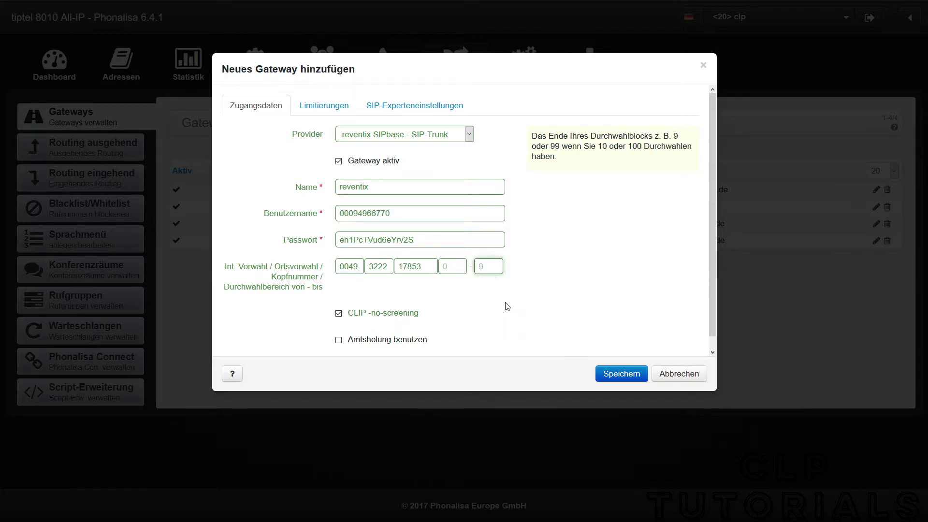
text(24)
click(403, 274)
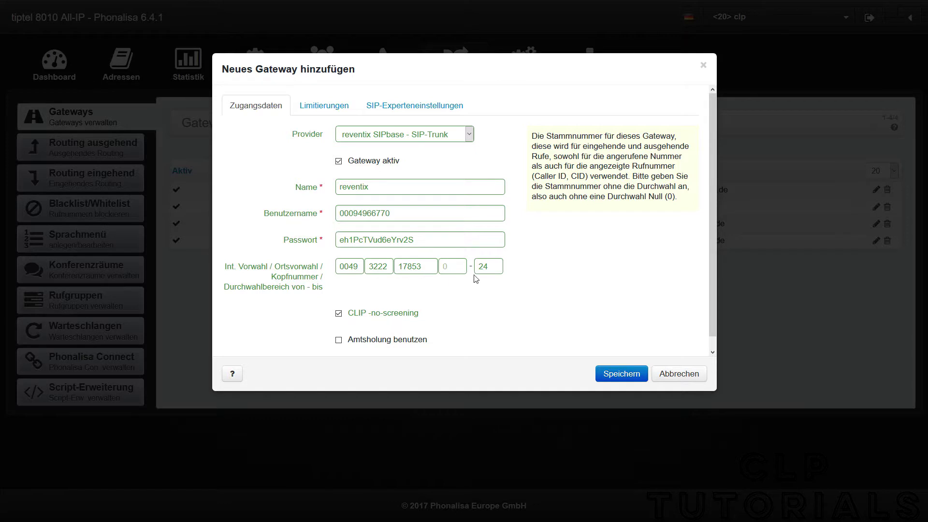
click(492, 266)
double_click(493, 266)
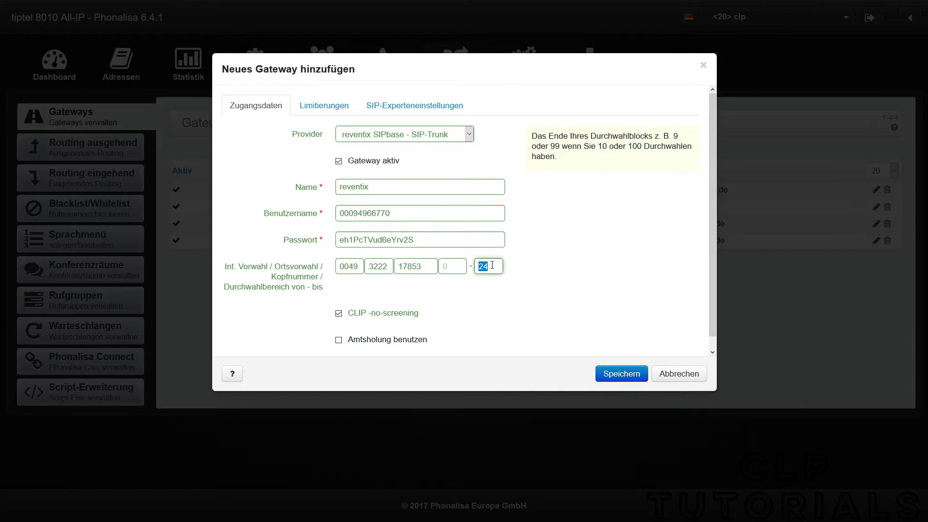
key(BackSpace)
click(540, 279)
click(466, 272)
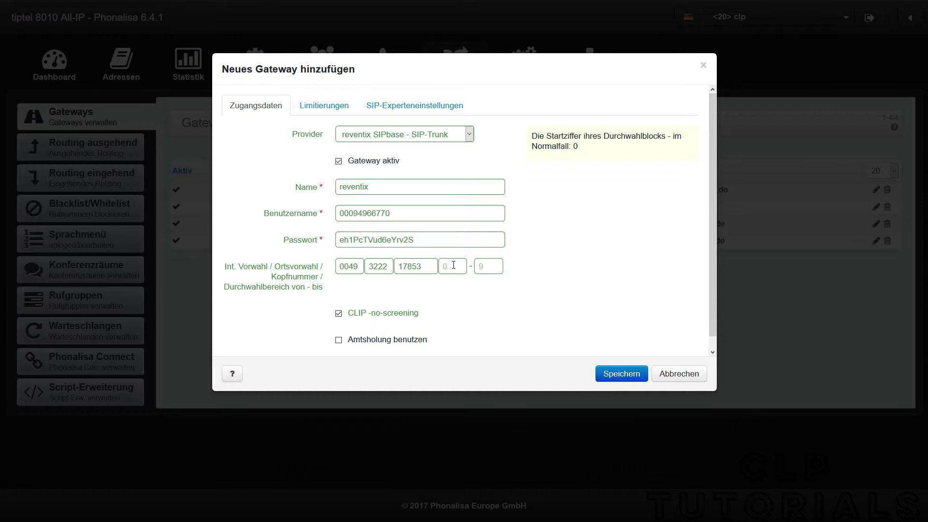
mouse_move(481, 267)
Set the extension range from 24 to 29 and save the reventix gateway.
text(24)
key(Tab)
text(29)
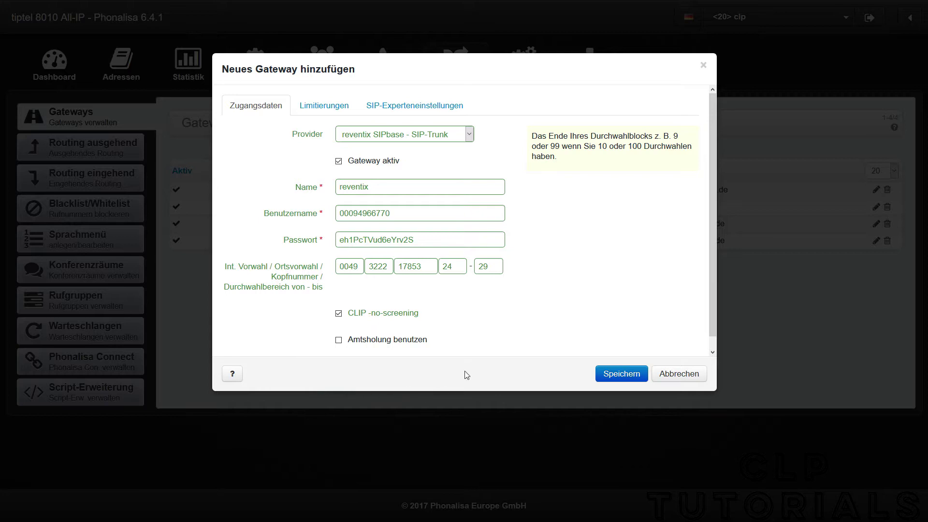
click(614, 375)
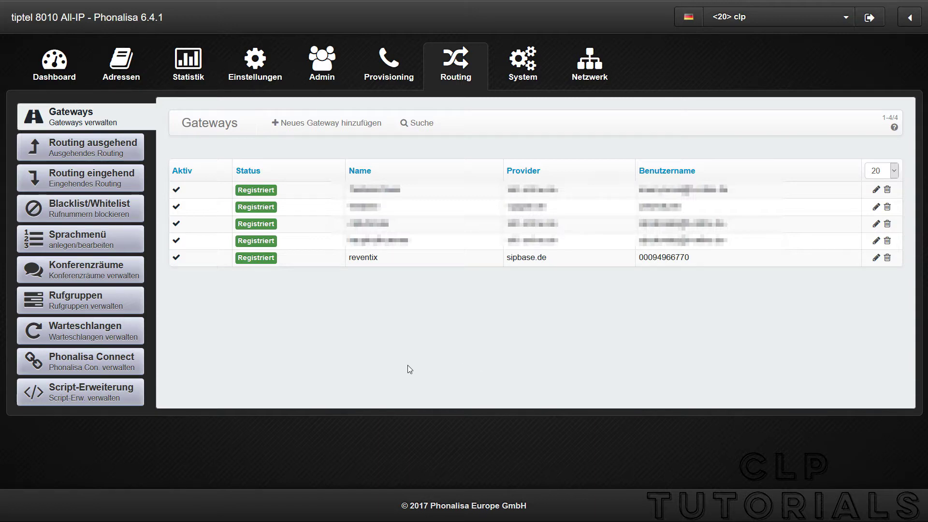
With reventix shown as Registriert, go to the Routing ausgehend rules.
click(82, 152)
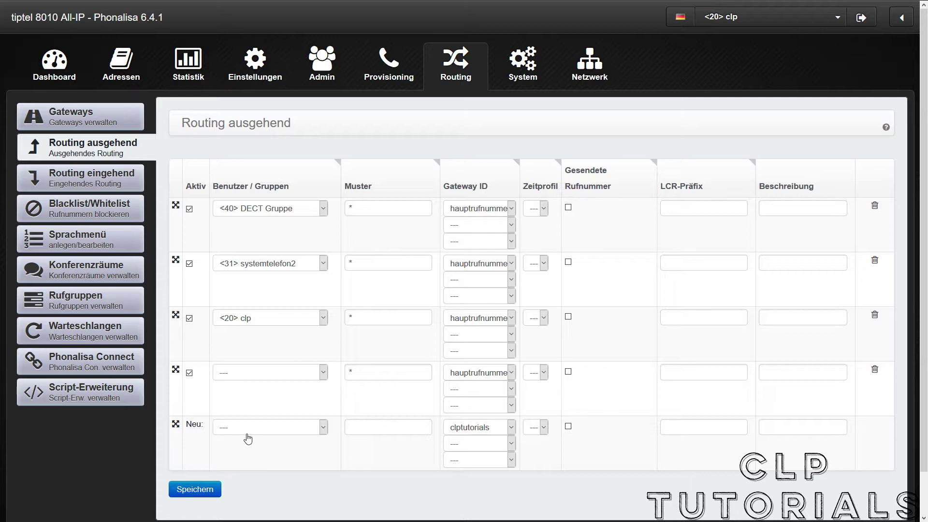
Add a rule with pattern * via gateway reventix, move it to second place, and save.
click(348, 431)
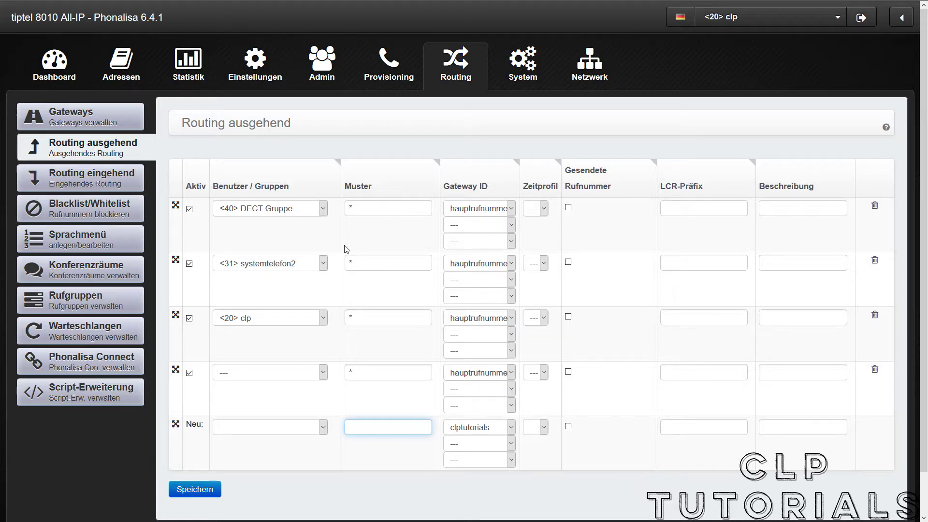
text(*)
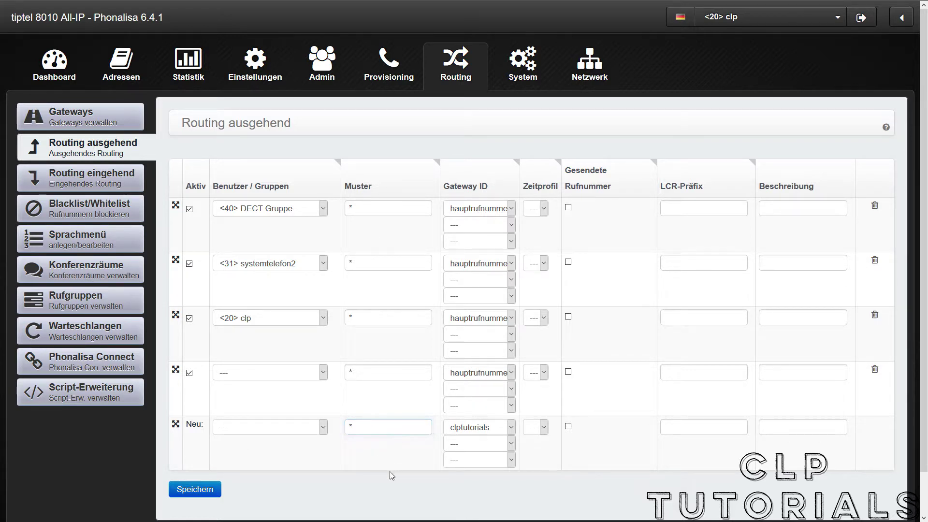
click(475, 431)
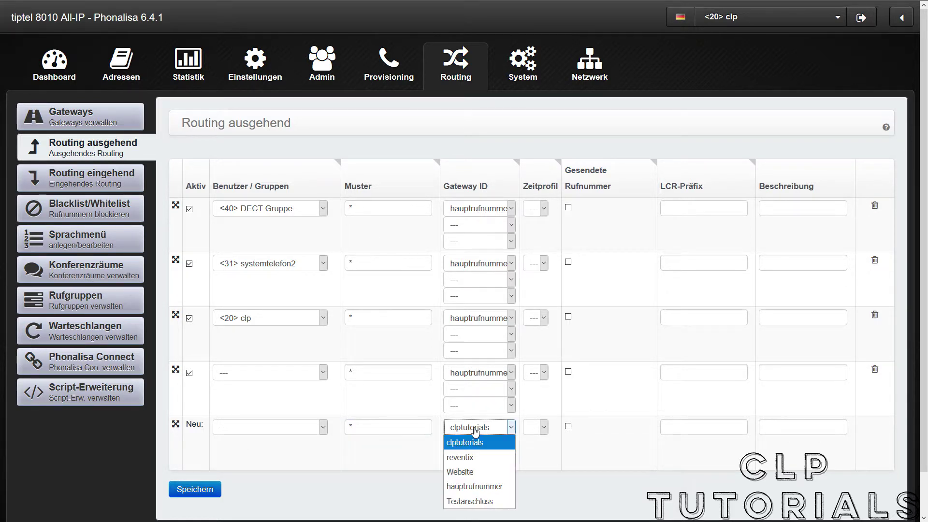
click(473, 458)
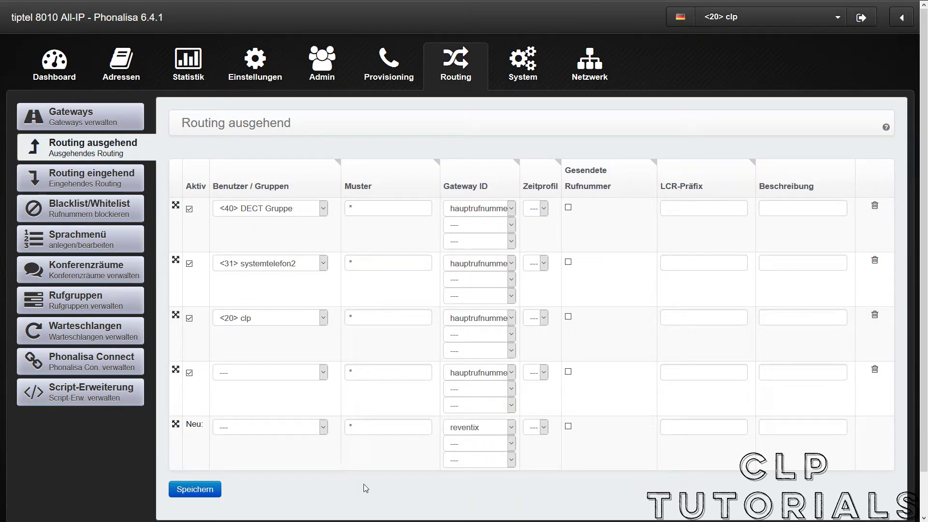
drag(177, 427, 178, 294)
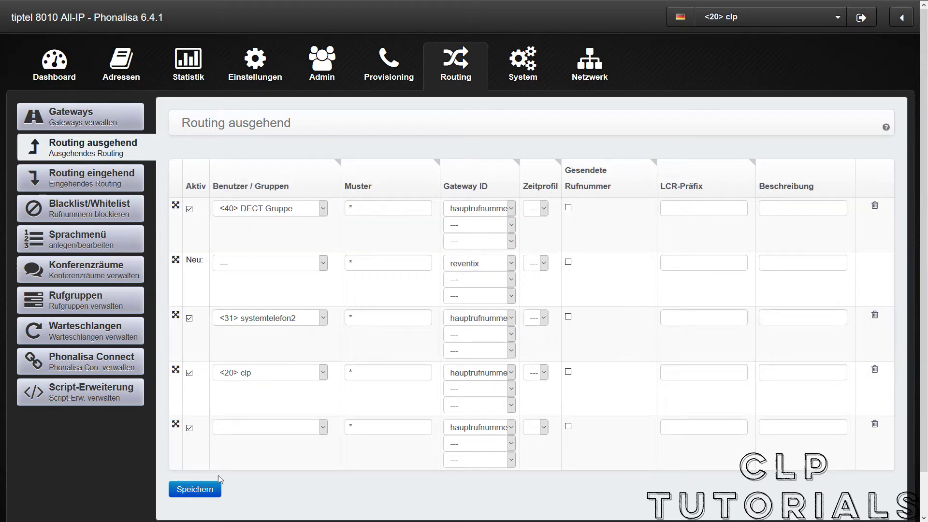
click(195, 492)
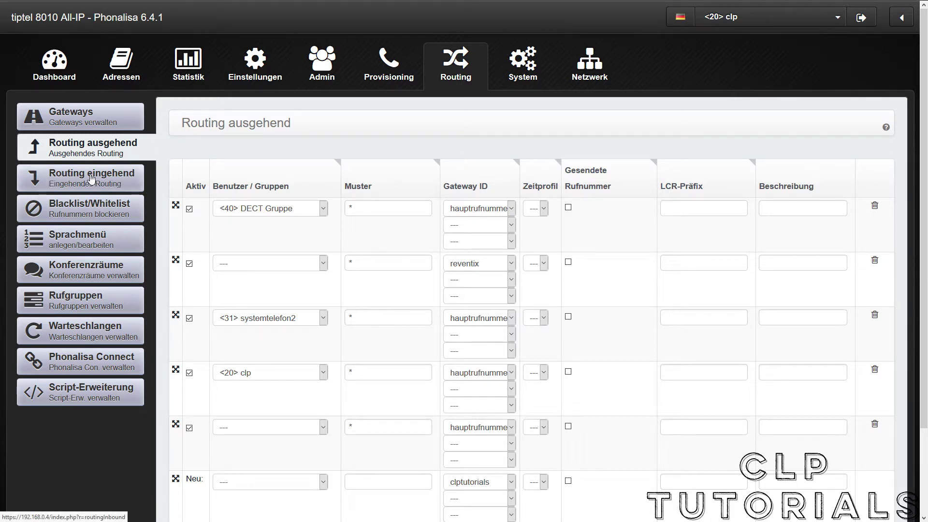
Switch to Routing eingehend and select the reventix gateway to view its inbound rules.
click(114, 179)
click(507, 126)
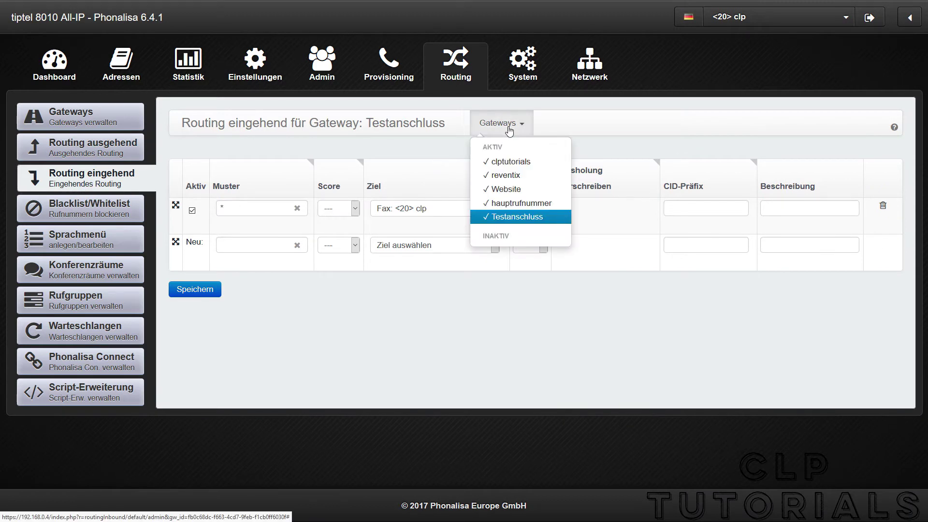
click(506, 175)
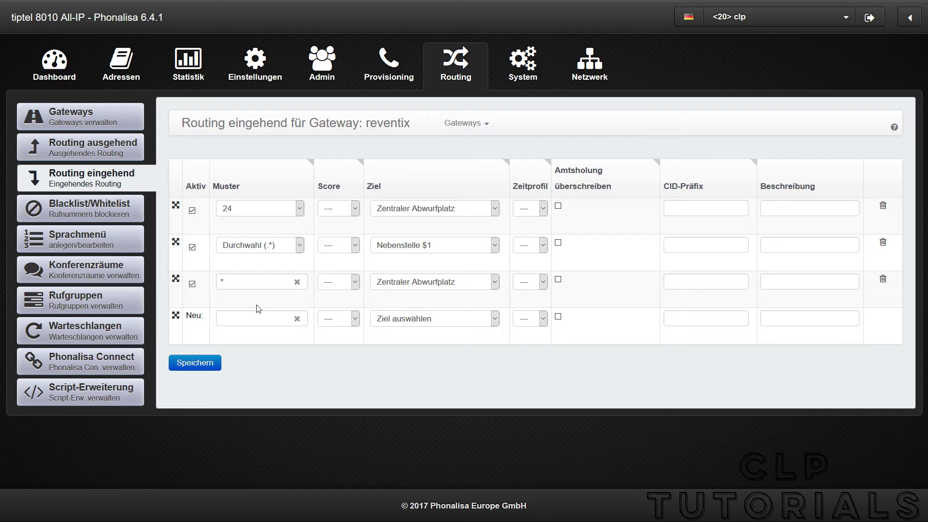
Fill the new inbound rule row with pattern * and score 6.
click(236, 317)
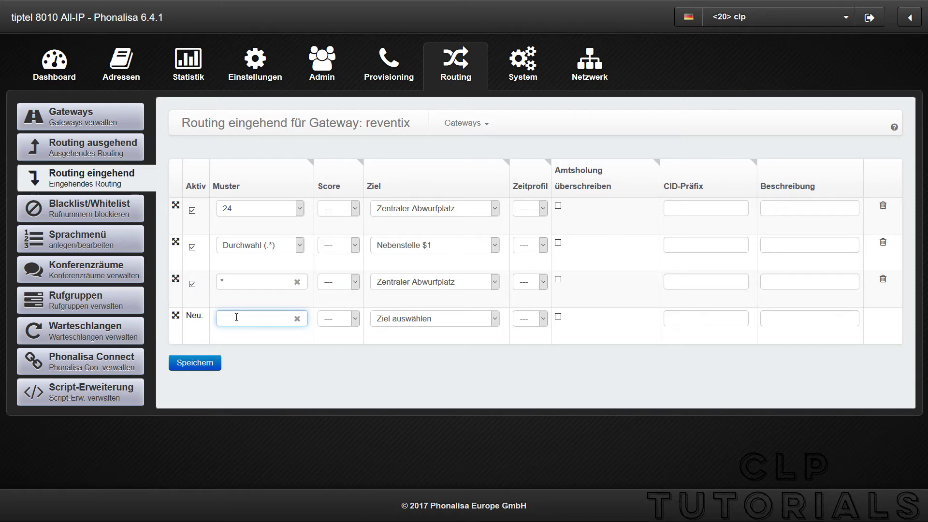
text(*)
click(303, 357)
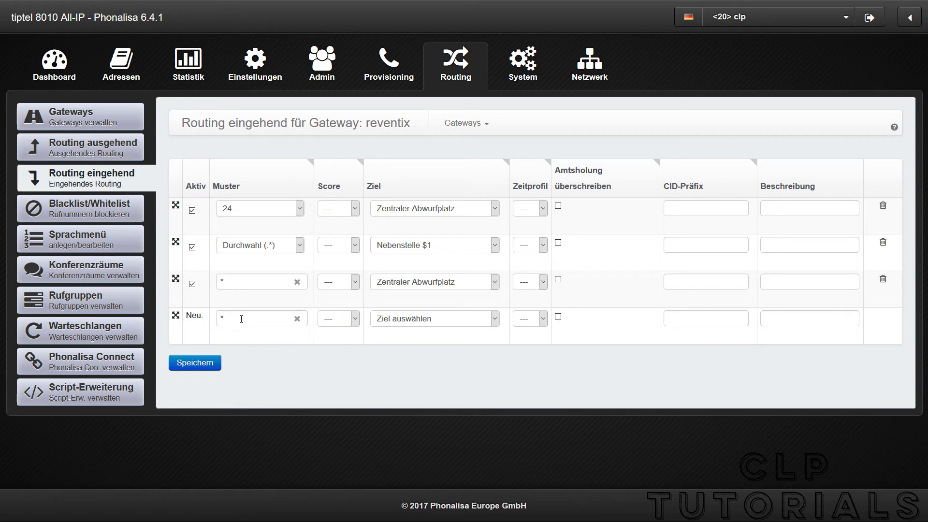
click(352, 320)
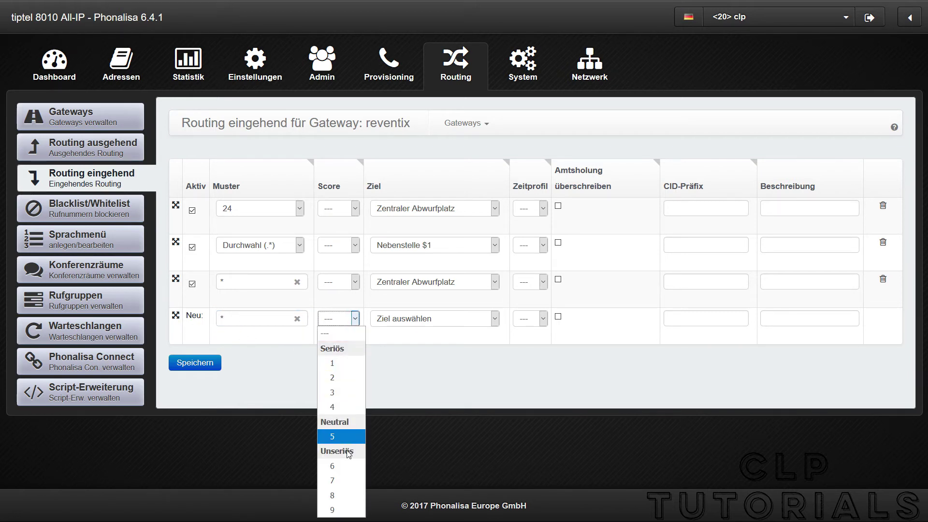
click(346, 465)
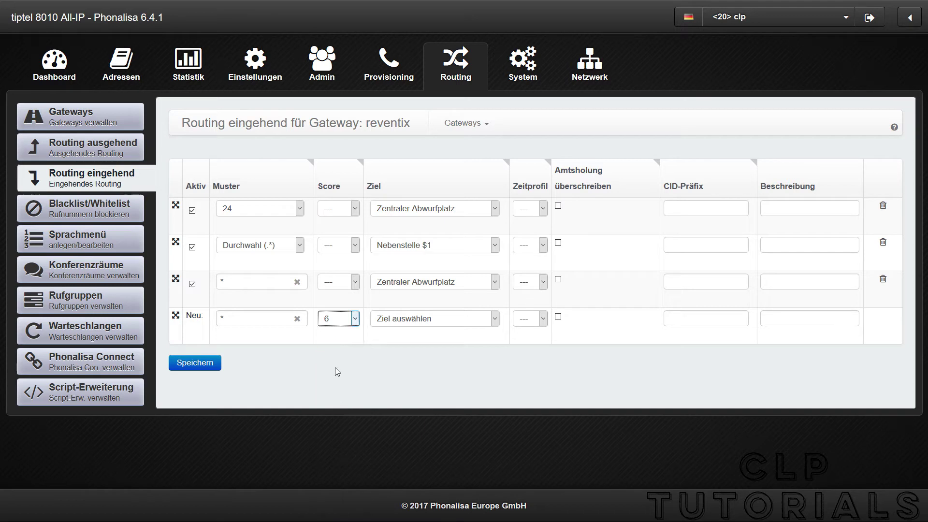
click(326, 318)
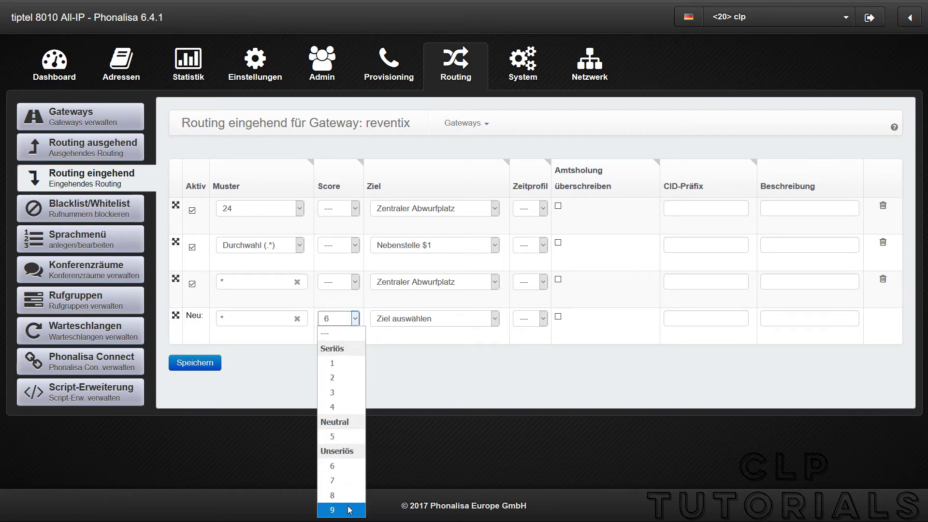
click(395, 370)
Send the rule's calls to <75> tellows UG, move it to the top, and save.
click(393, 321)
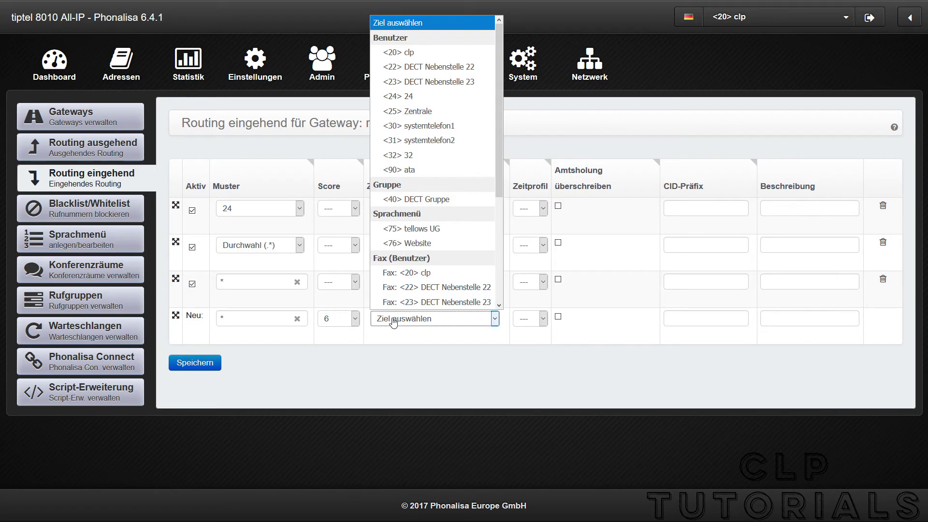
click(412, 229)
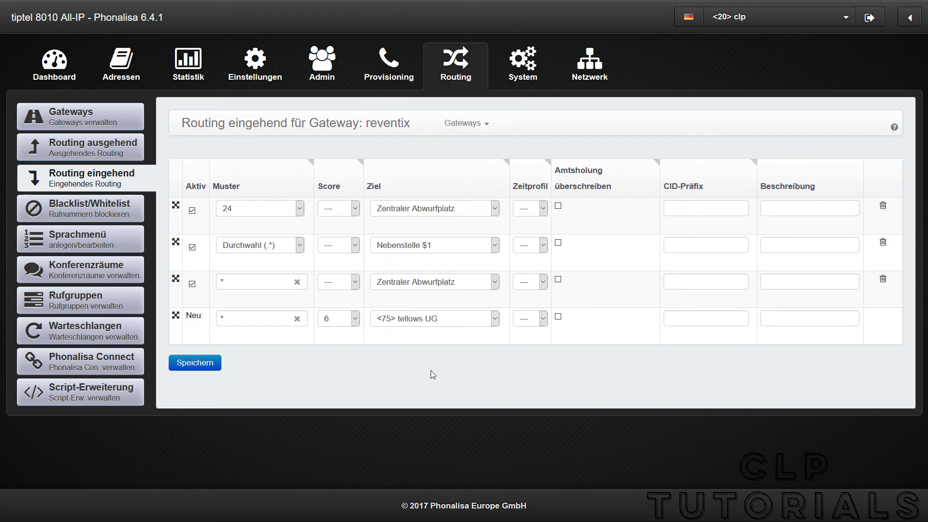
drag(176, 318, 176, 206)
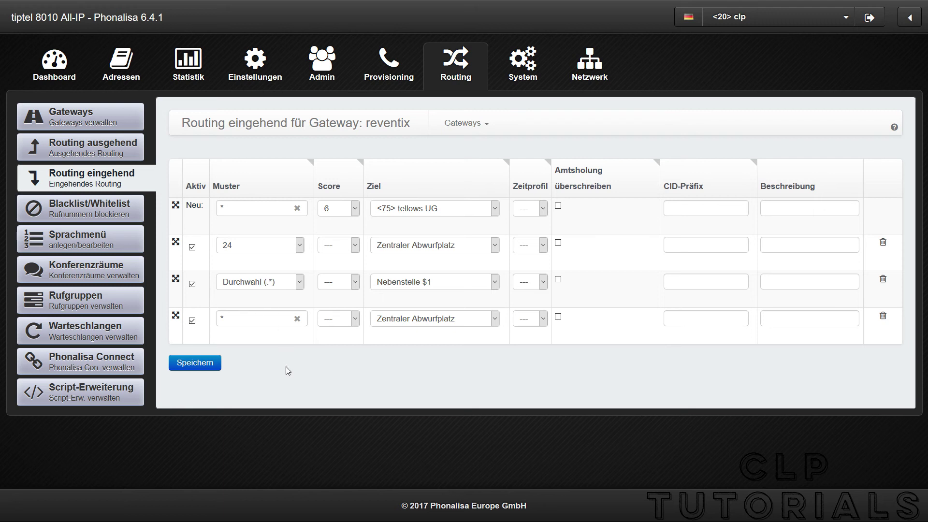
click(195, 363)
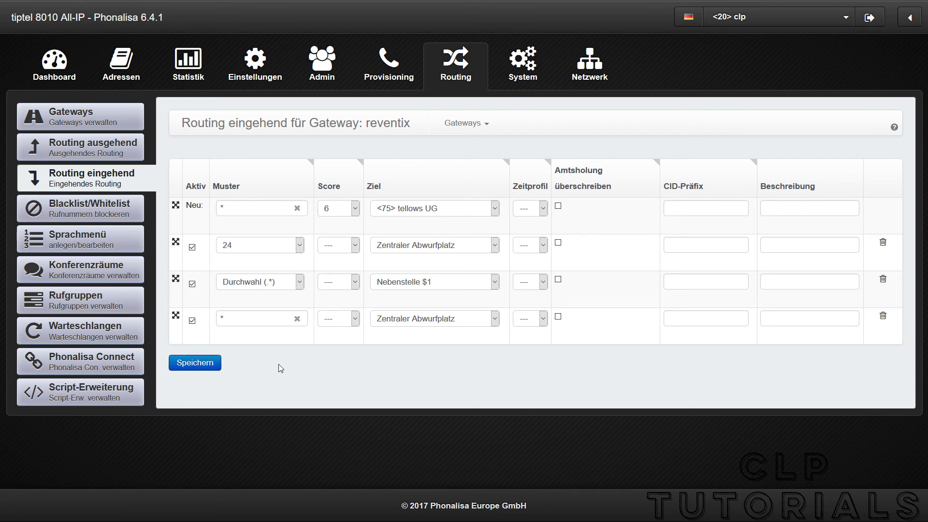